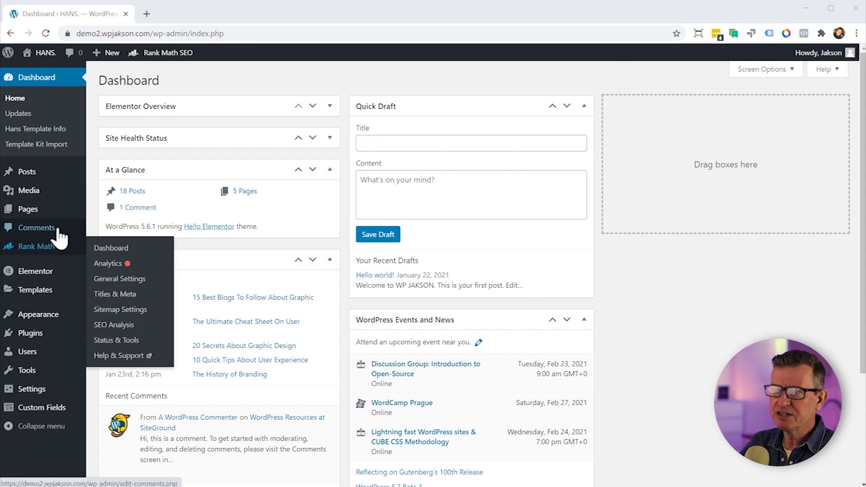
Show the admin Pages list, then open the live HANS. Portfolio site in a new browser tab.
{"action": "left_click", "coordinate": [55, 211]}
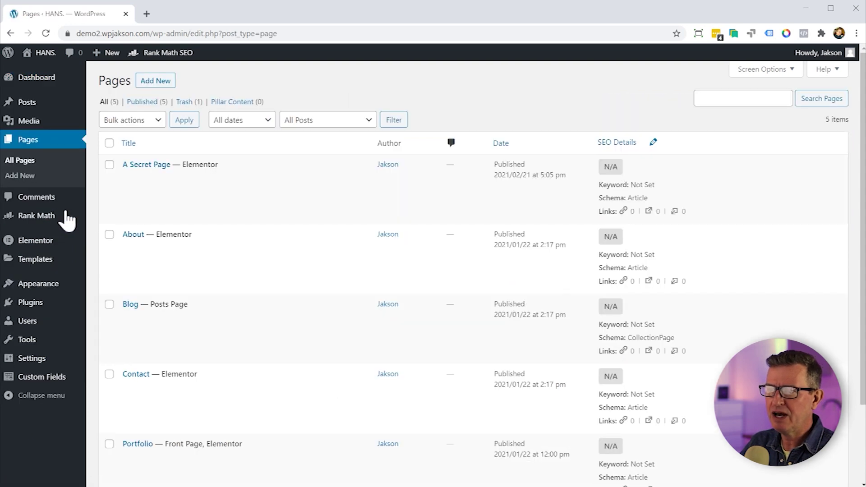
{"action": "mouse_move", "coordinate": [128, 201]}
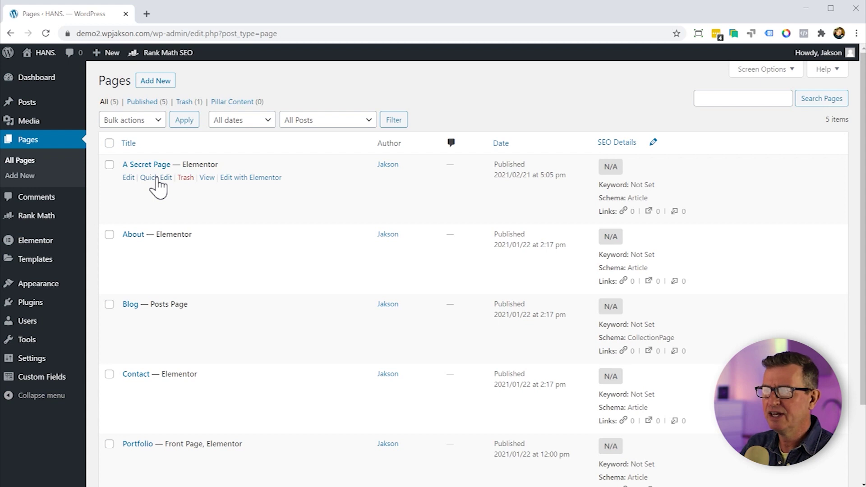
{"action": "right_click", "coordinate": [36, 51]}
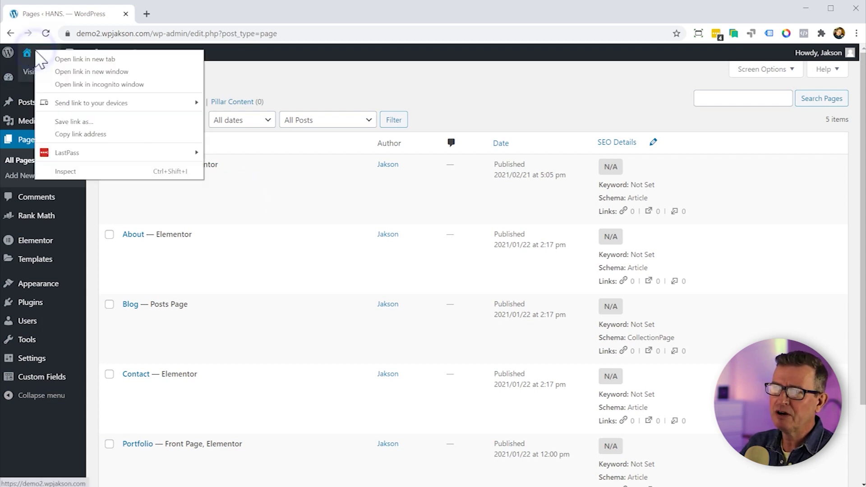
{"action": "left_click", "coordinate": [120, 58]}
{"action": "left_click", "coordinate": [186, 15]}
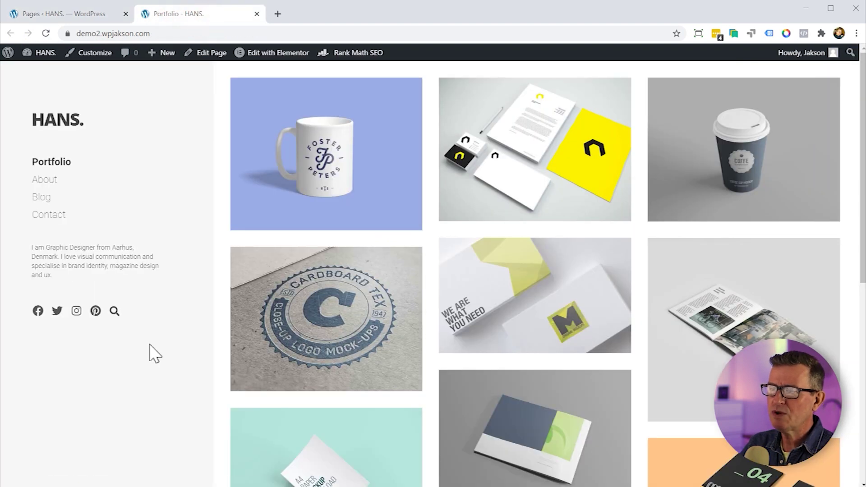
Search the live site for 'secret', then return to the admin Pages list.
{"action": "left_click", "coordinate": [114, 311]}
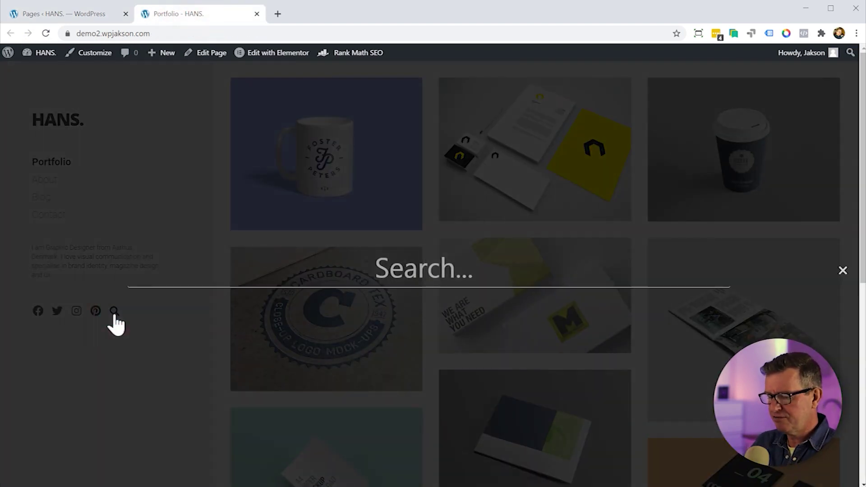
{"action": "type", "text": "secret"}
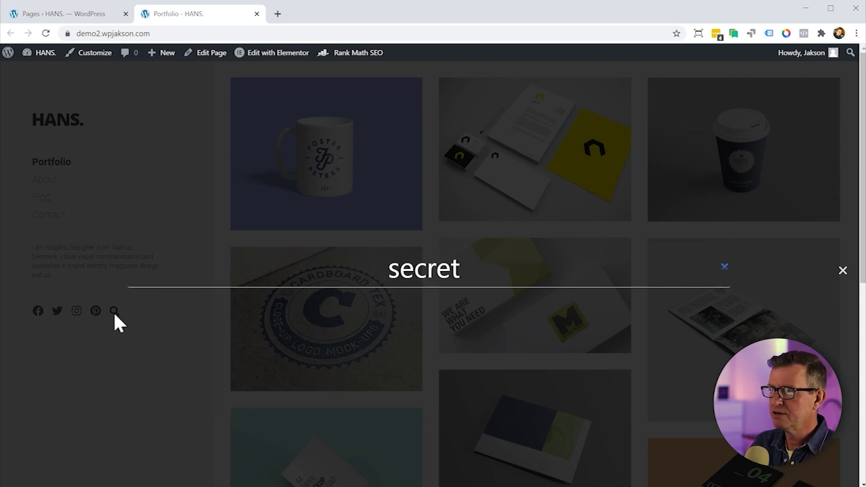
{"action": "key", "text": "Return"}
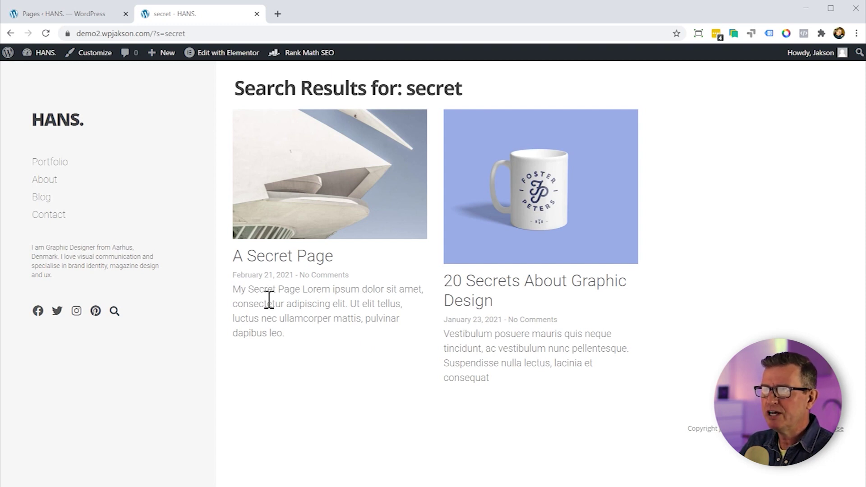
{"action": "left_click", "coordinate": [95, 18]}
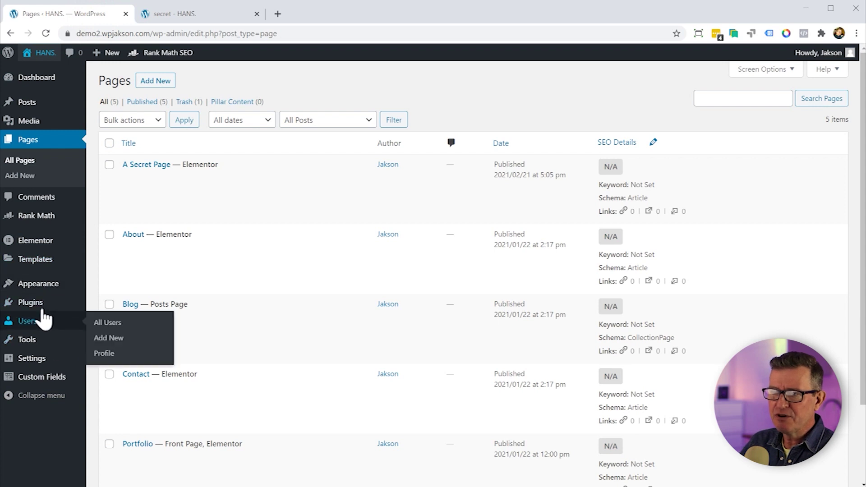
Search the plugin directory for 'Search Exclude' under Plugins > Add New.
{"action": "mouse_move", "coordinate": [40, 302]}
{"action": "left_click", "coordinate": [107, 320]}
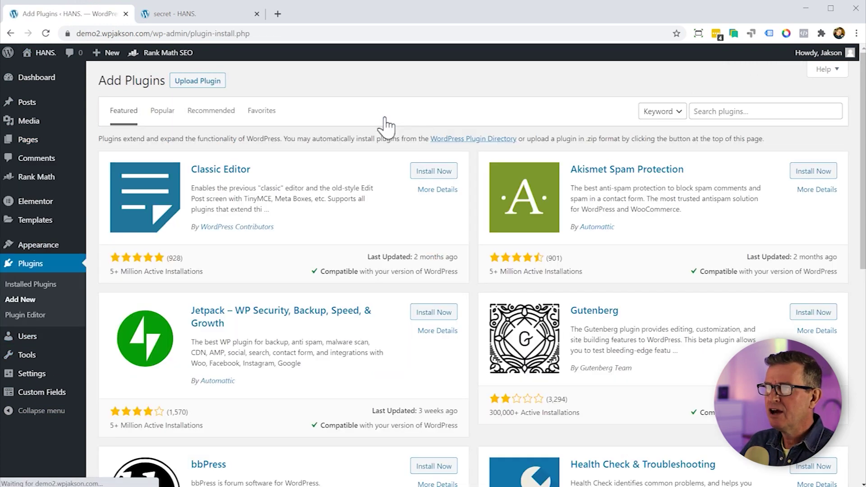
{"action": "left_click", "coordinate": [695, 111]}
{"action": "key", "text": "Down"}
{"action": "key", "text": "Return"}
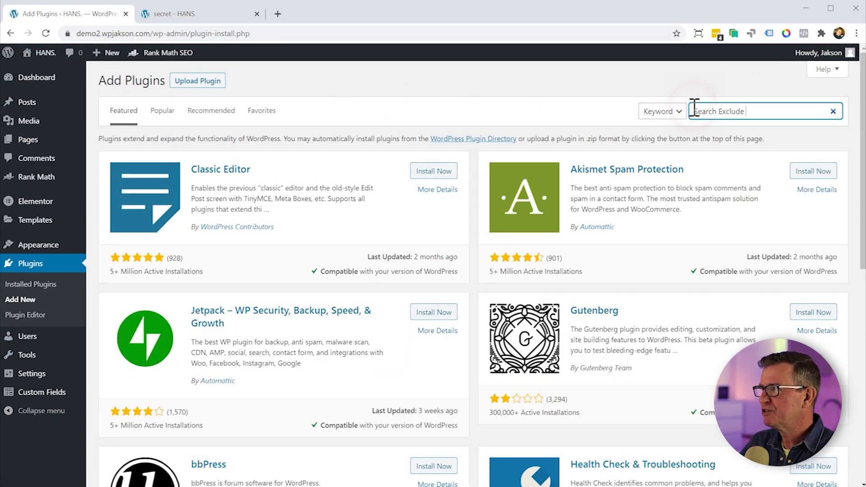
{"action": "type", "text": "#"}
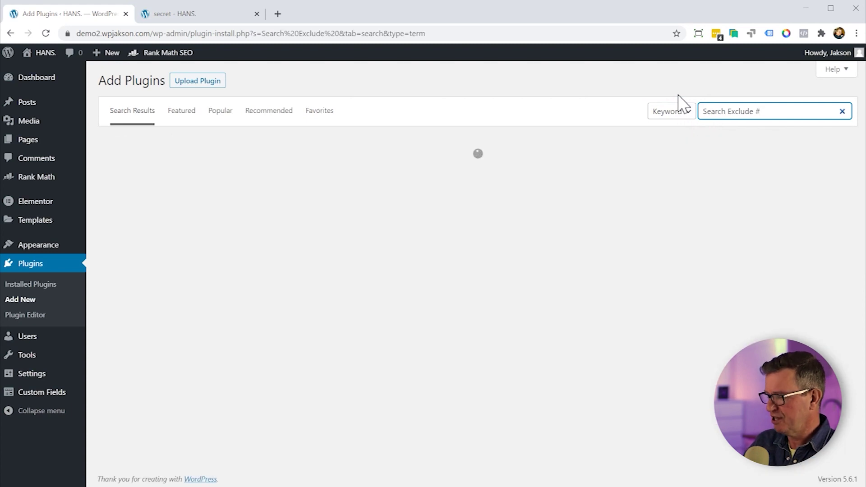
{"action": "key", "text": "BackSpace"}
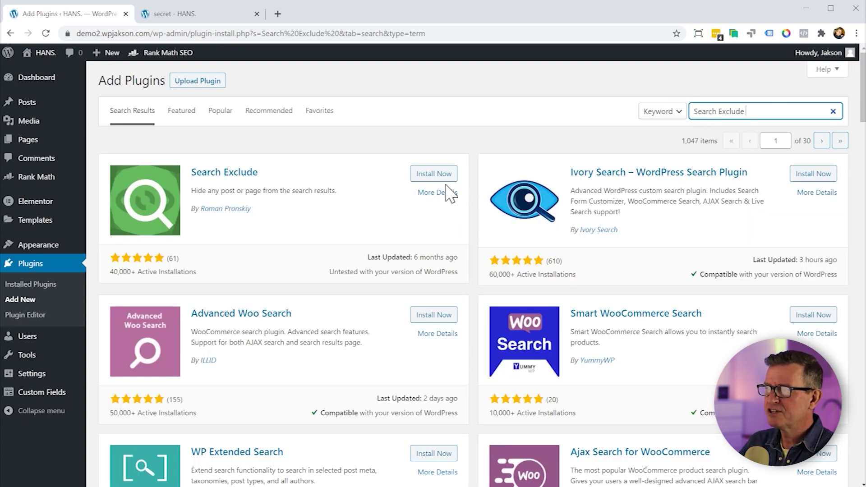
Install and activate Search Exclude, and view its settings page with nothing excluded yet.
{"action": "left_click", "coordinate": [439, 175]}
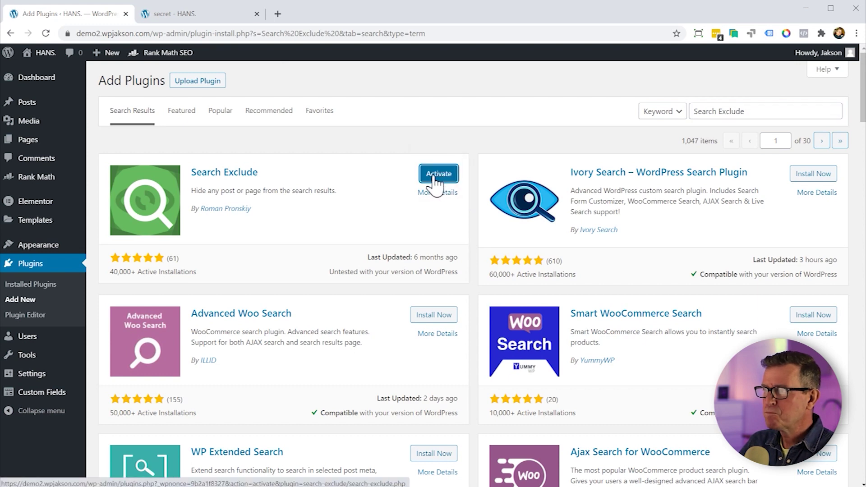
{"action": "left_click", "coordinate": [434, 180]}
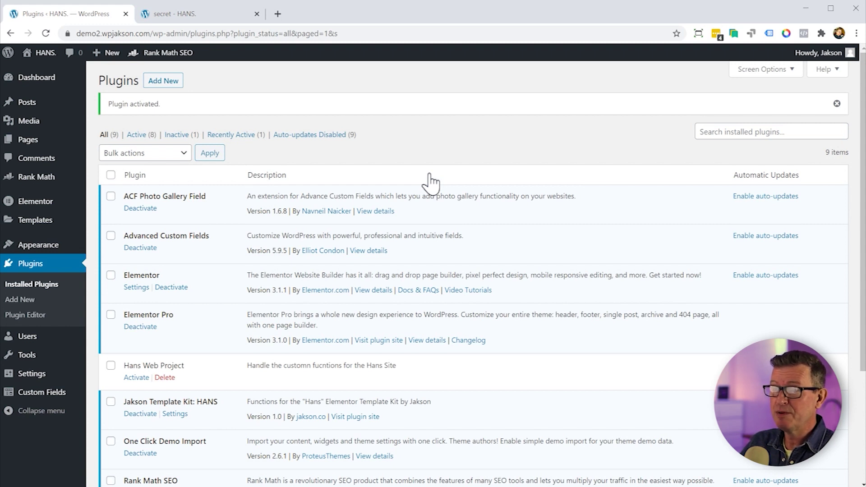
{"action": "mouse_move", "coordinate": [48, 376]}
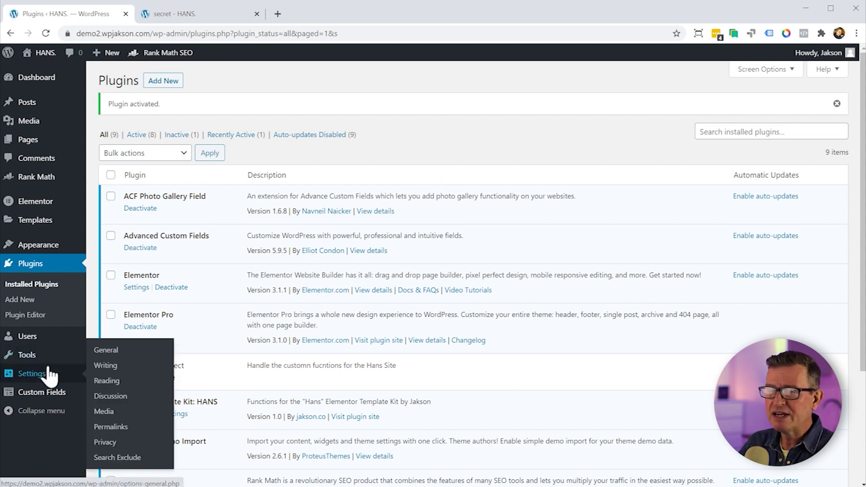
{"action": "left_click", "coordinate": [121, 456]}
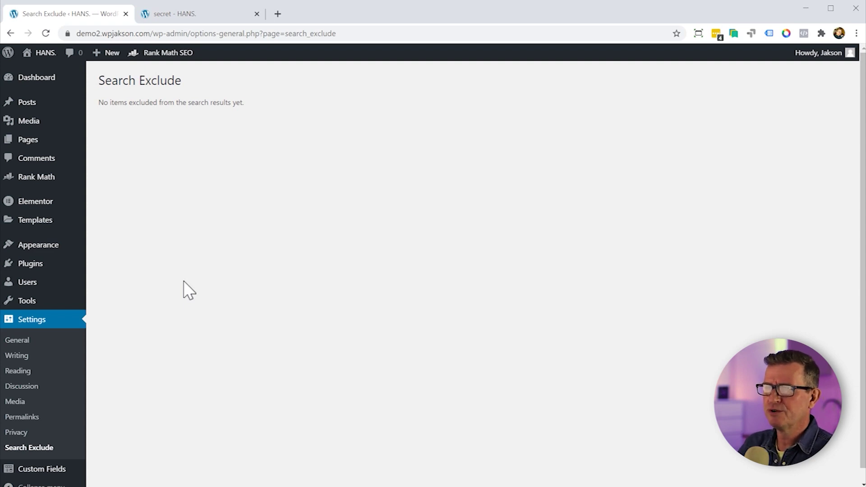
{"action": "left_click", "coordinate": [39, 141]}
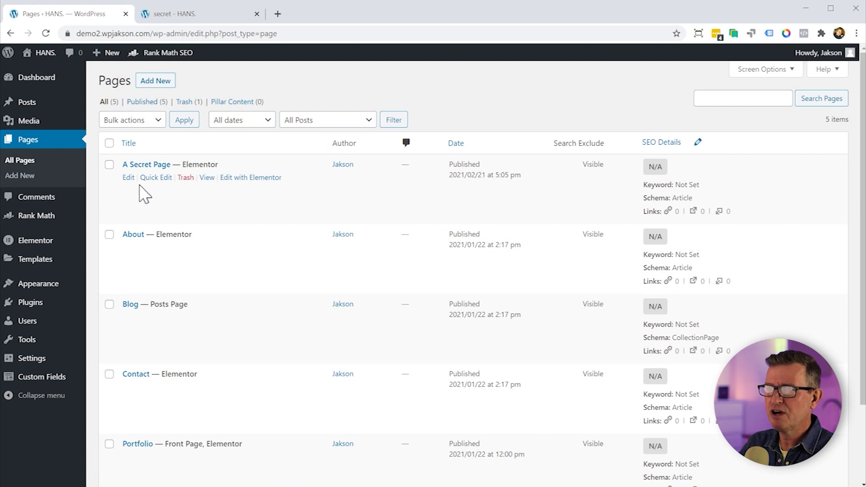
Tick Exclude from Search Results on A Secret Page and update the page.
{"action": "left_click", "coordinate": [136, 164]}
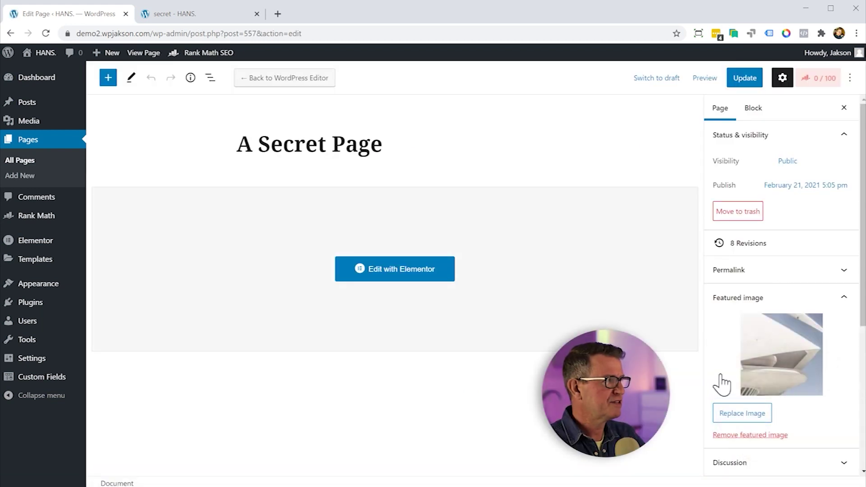
{"action": "scroll", "coordinate": [721, 383], "scroll_direction": "down", "scroll_amount": 5}
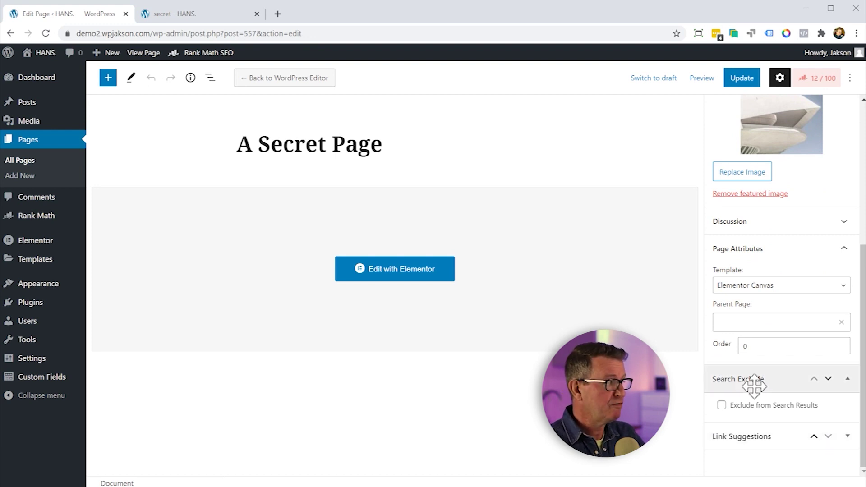
{"action": "left_click", "coordinate": [743, 408]}
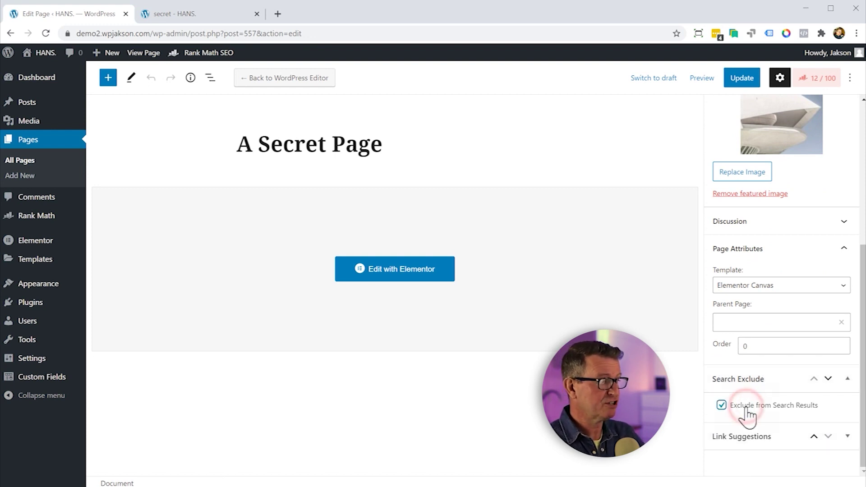
{"action": "left_click", "coordinate": [744, 87]}
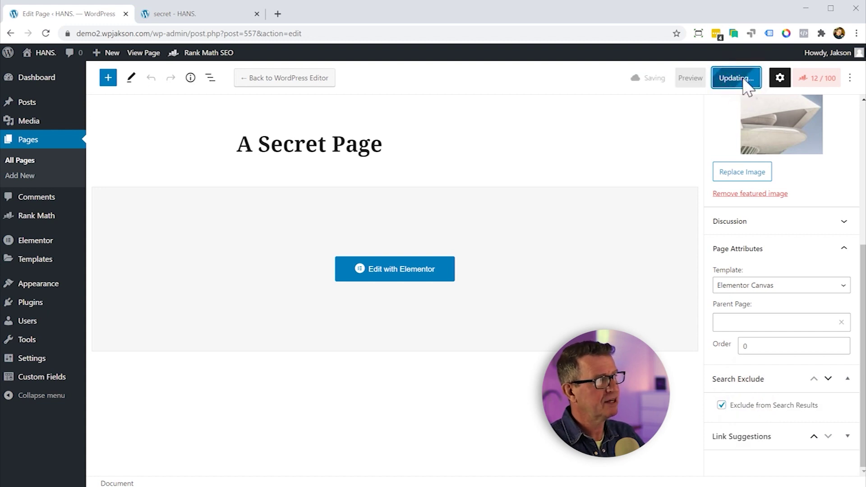
Reload the 'secret' search results so only 20 Secrets About Graphic Design remains.
{"action": "left_click", "coordinate": [196, 12]}
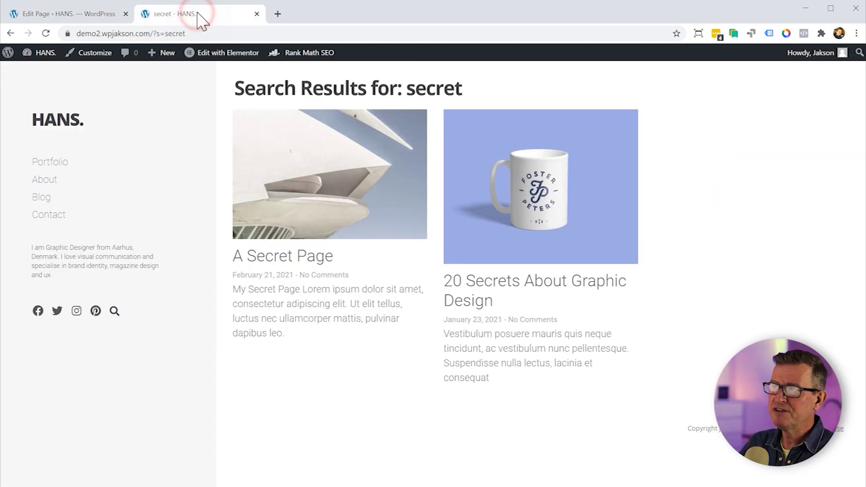
{"action": "left_click", "coordinate": [226, 33]}
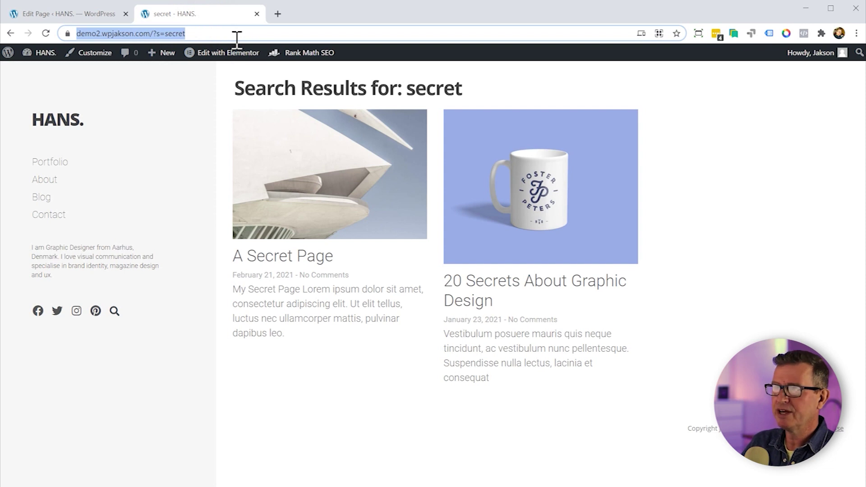
{"action": "key", "text": "Return"}
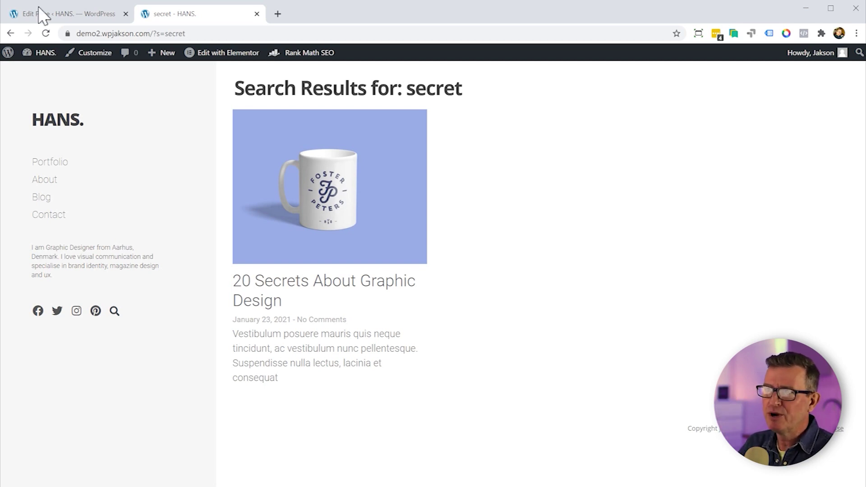
Set A Secret Page's Rank Math robots to noindex, nofollow, noarchive, noimageindex, nosnippet and update.
{"action": "left_click", "coordinate": [67, 19]}
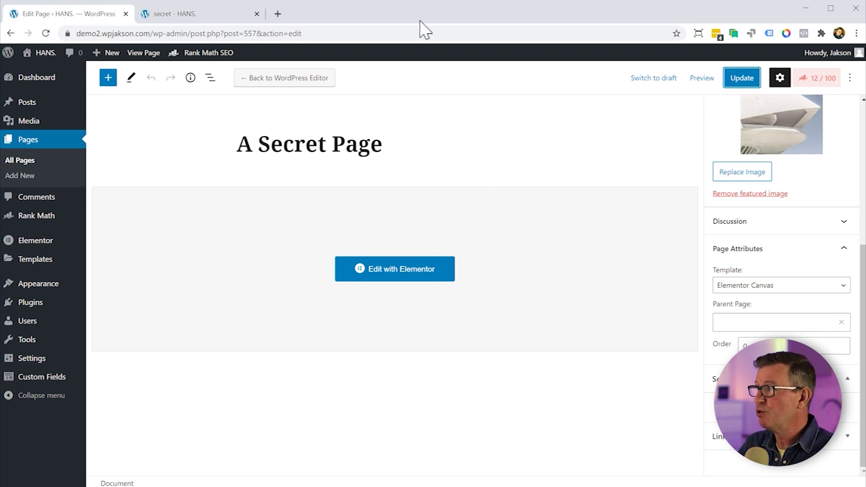
{"action": "left_click", "coordinate": [833, 83]}
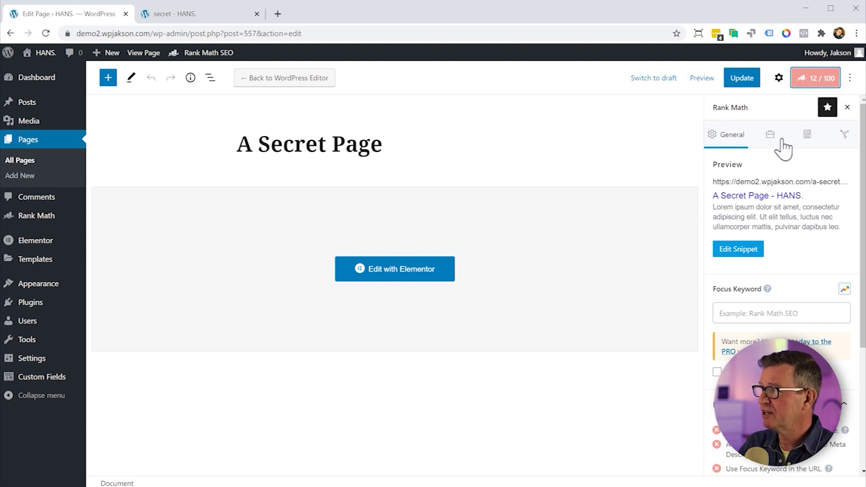
{"action": "left_click", "coordinate": [771, 134]}
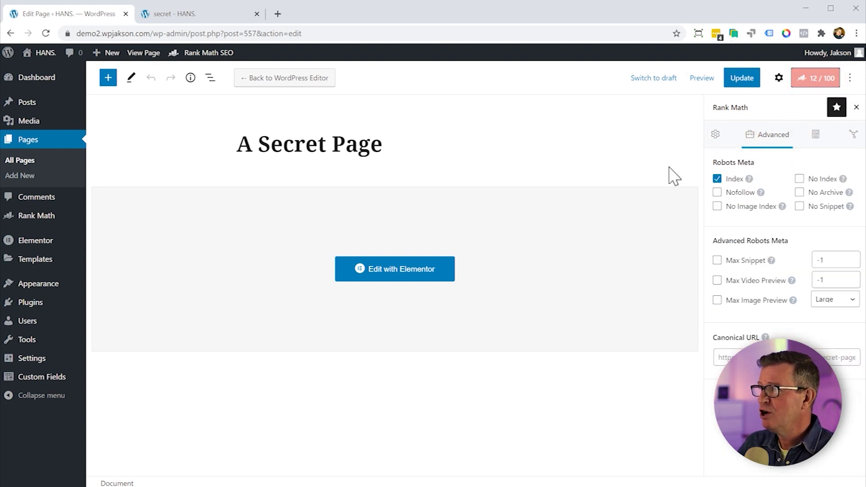
{"action": "left_click", "coordinate": [749, 179]}
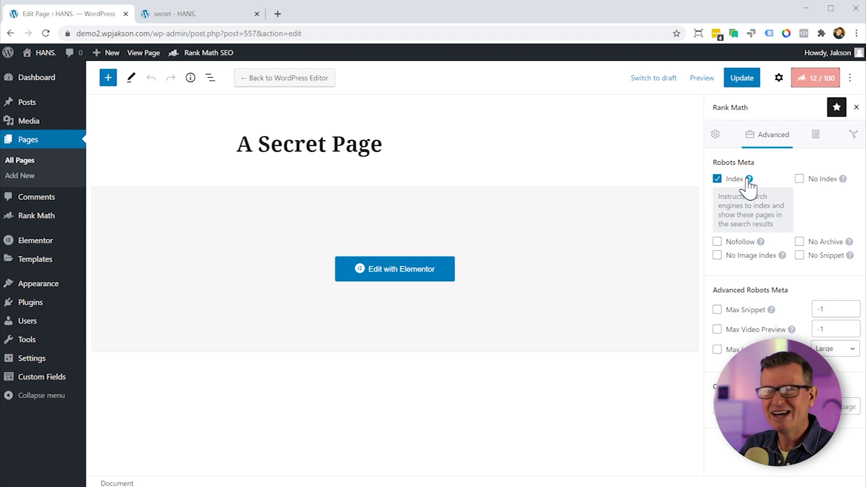
{"action": "left_click", "coordinate": [717, 179]}
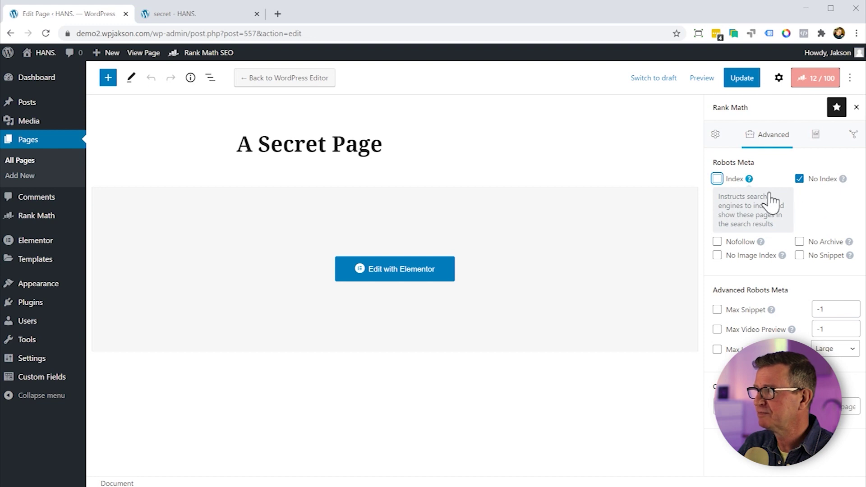
{"action": "left_click", "coordinate": [718, 192]}
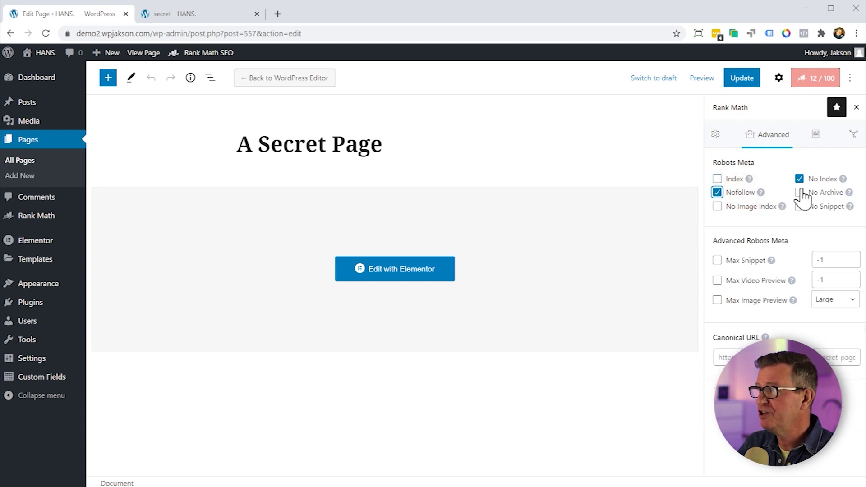
{"action": "left_click", "coordinate": [800, 193]}
{"action": "left_click", "coordinate": [800, 207]}
{"action": "left_click", "coordinate": [767, 208]}
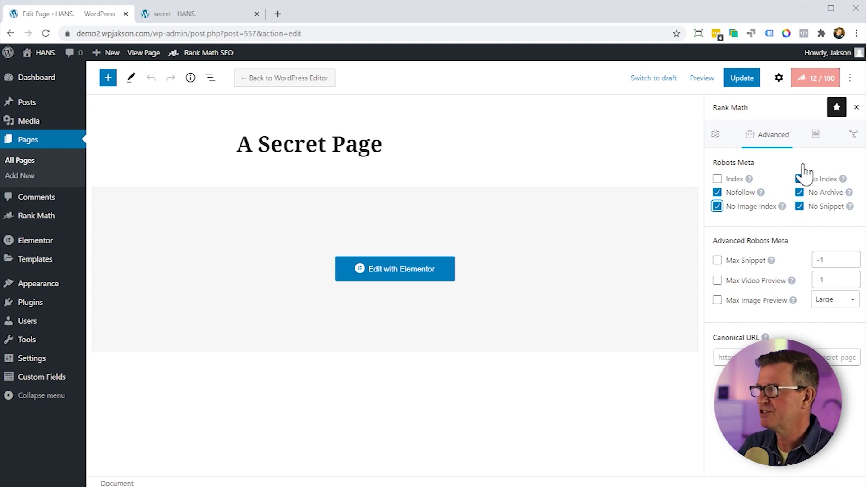
{"action": "left_click", "coordinate": [742, 79]}
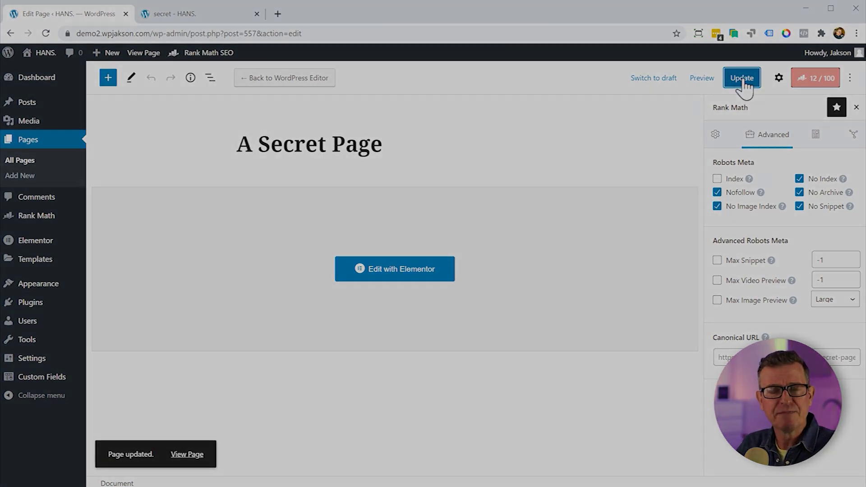